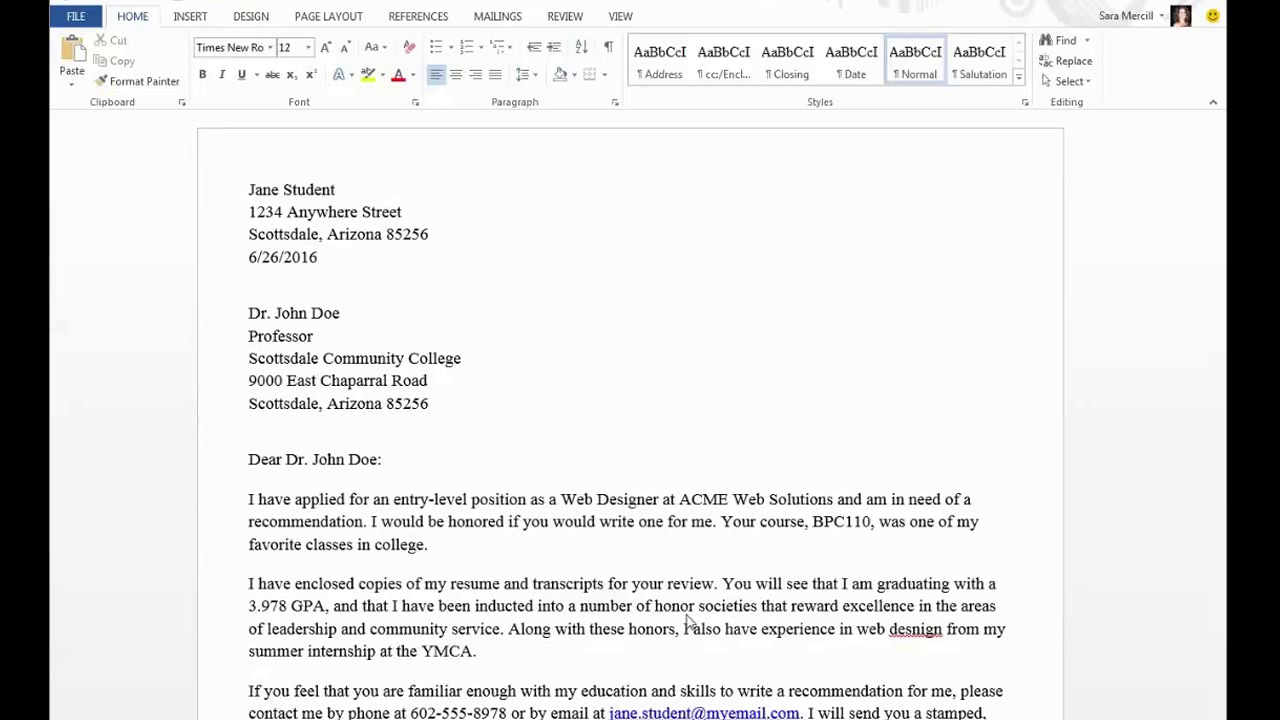
{"action": "left_click", "coordinate": [250, 462]}
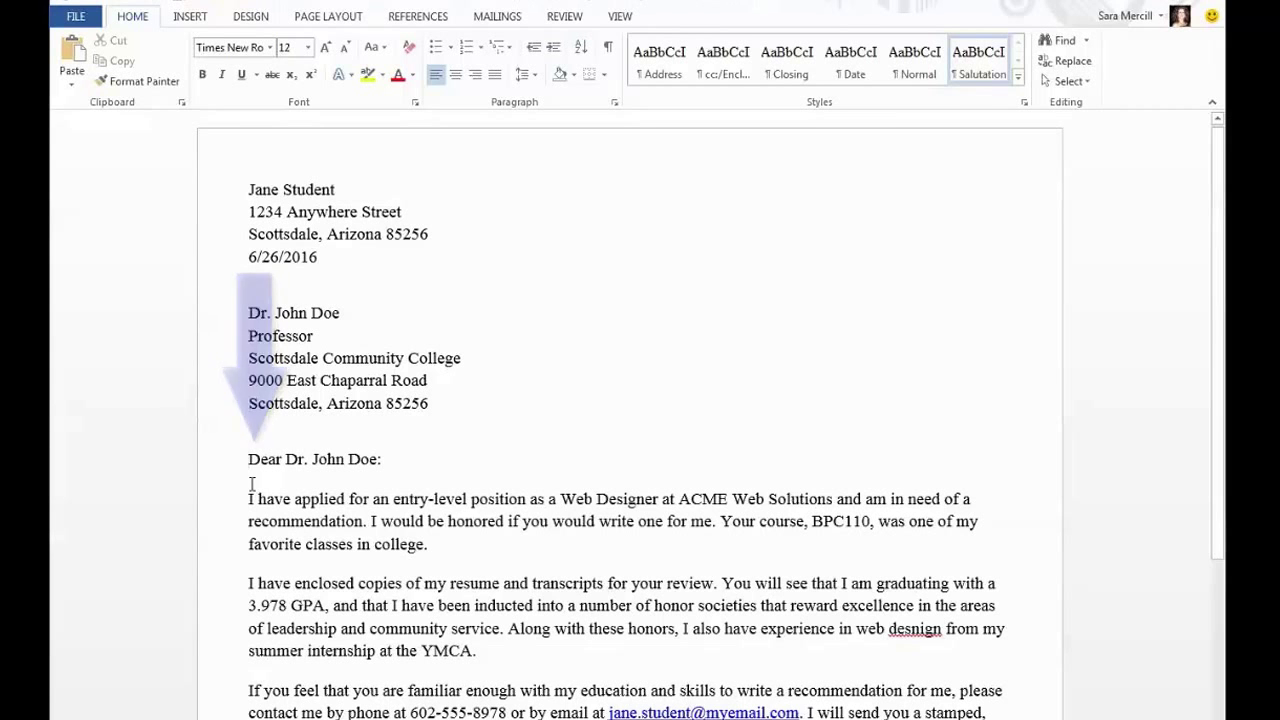
{"action": "left_click", "coordinate": [561, 499]}
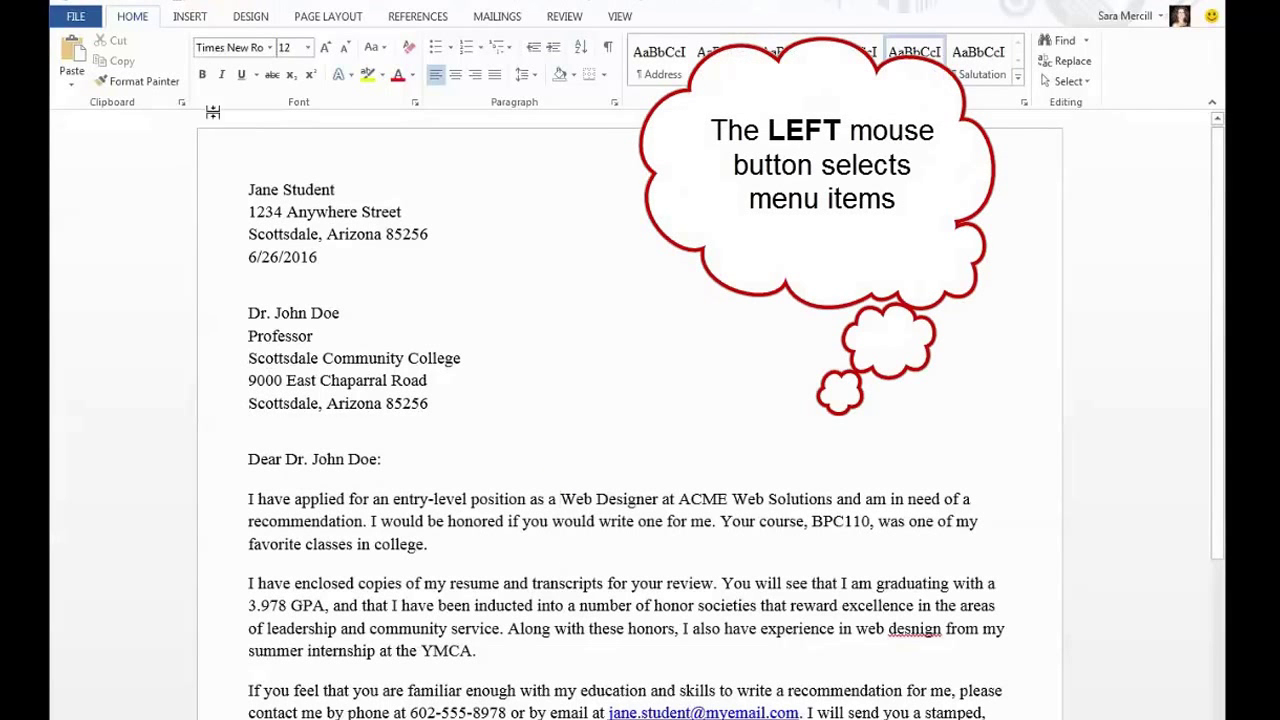
{"action": "left_click", "coordinate": [190, 20]}
{"action": "left_click", "coordinate": [262, 22]}
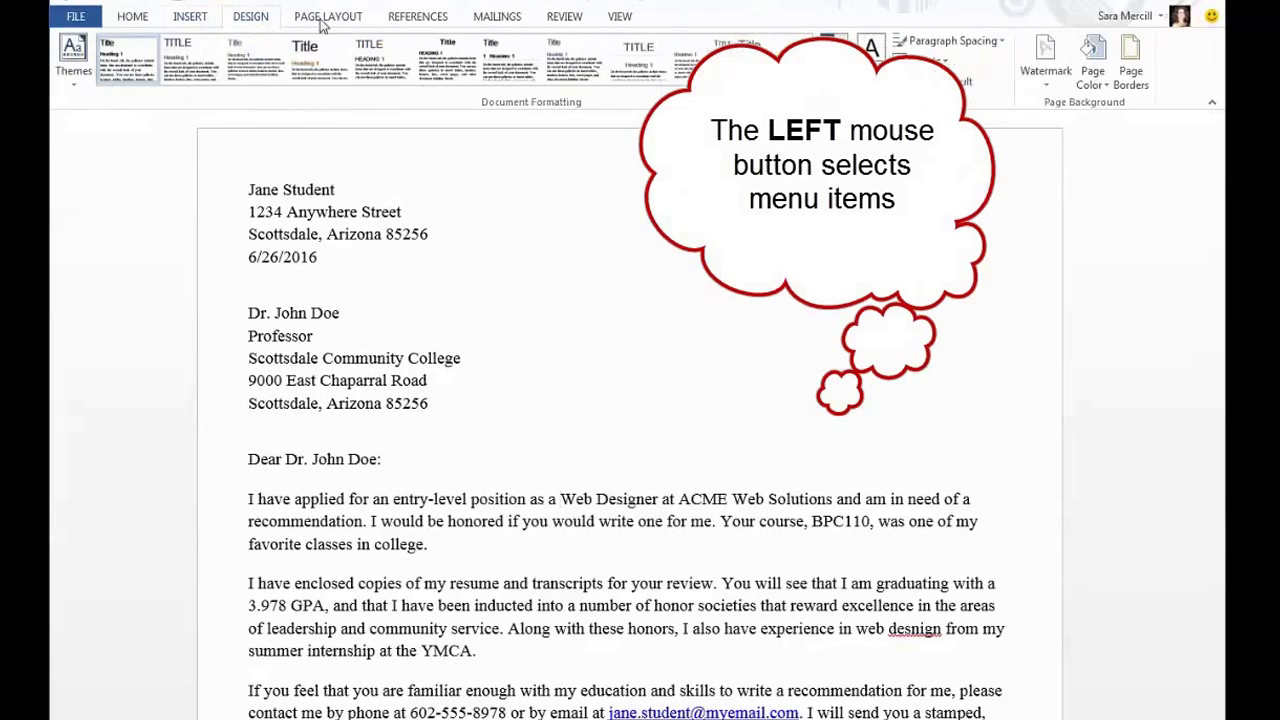
{"action": "left_click", "coordinate": [322, 20]}
{"action": "left_click", "coordinate": [128, 22]}
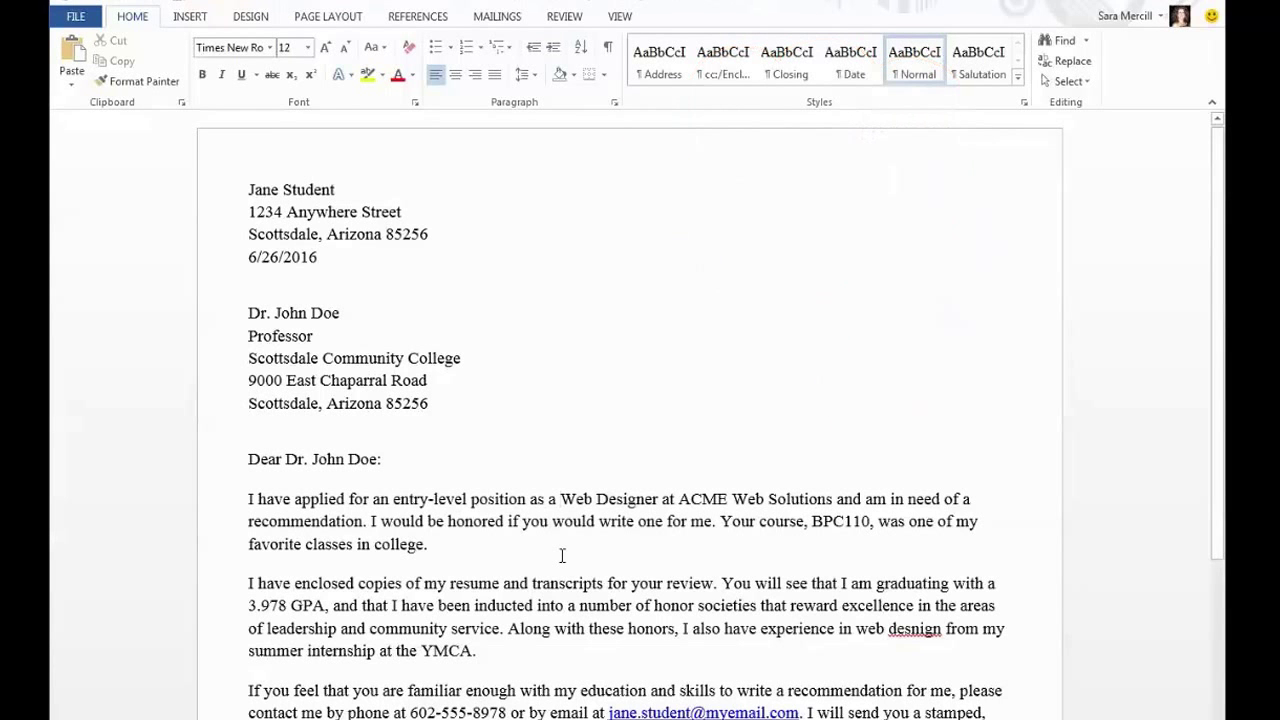
Step: Correct the misspelled "desnign" to "design" in the second body paragraph and show the formatting marks
{"action": "right_click", "coordinate": [912, 630]}
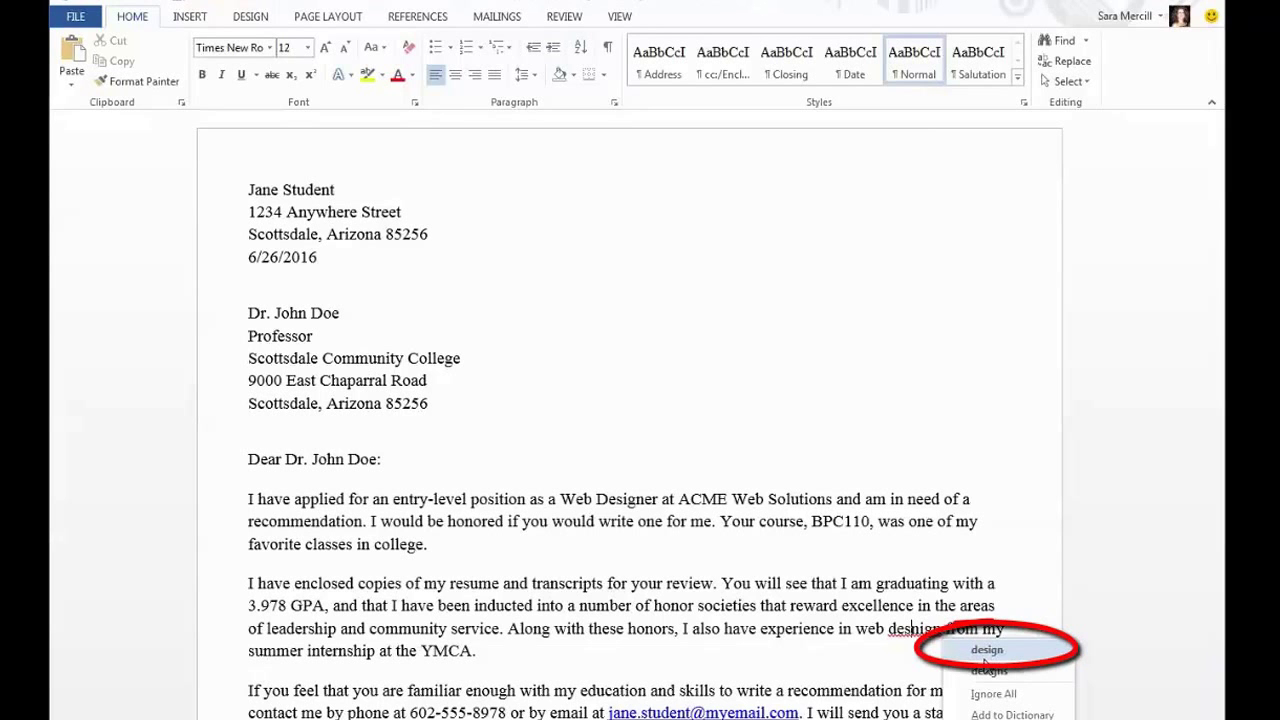
{"action": "left_click", "coordinate": [985, 655]}
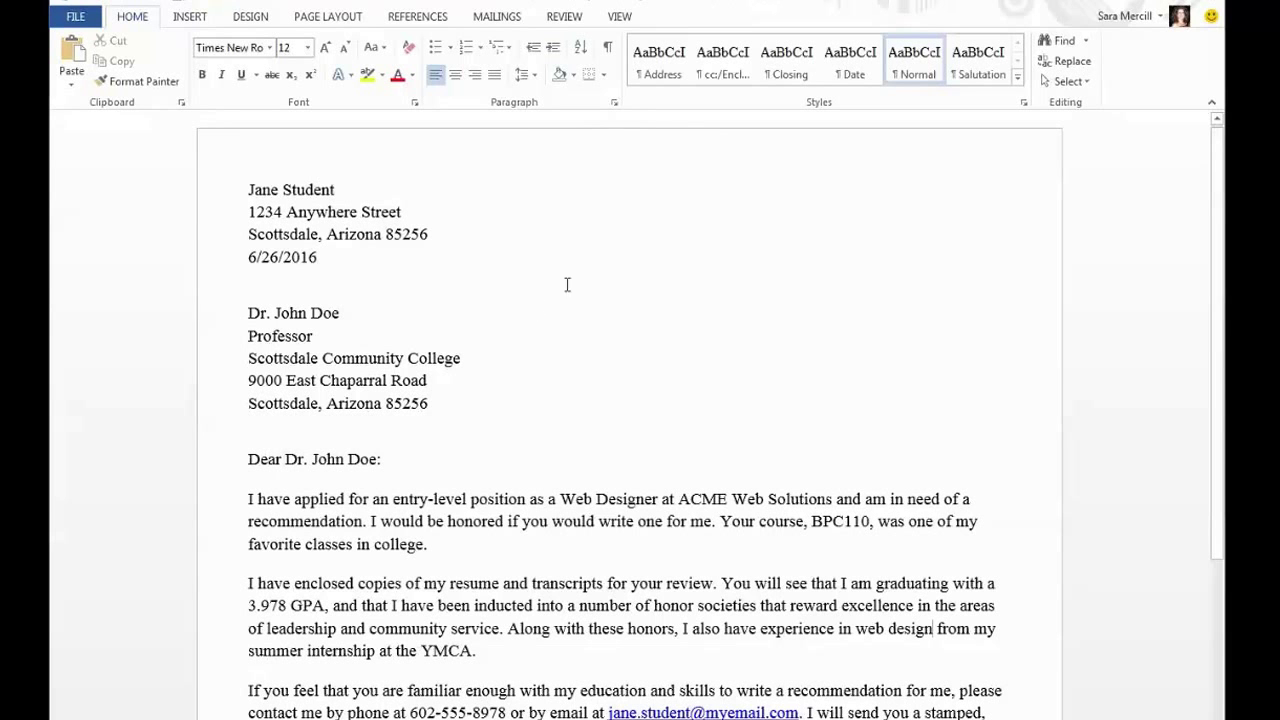
{"action": "left_click", "coordinate": [609, 52]}
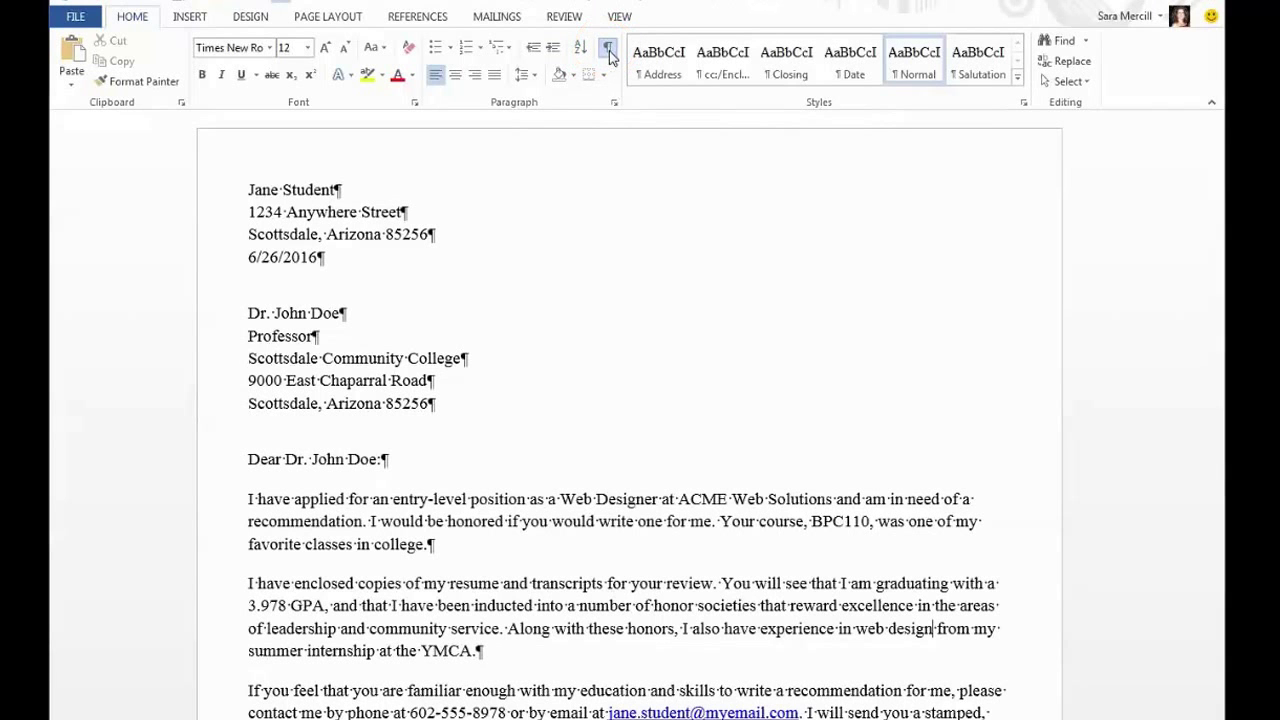
Step: Select the salutation text up to its colon, then shrink the selection to the word "Dear"
{"action": "left_click", "coordinate": [247, 459]}
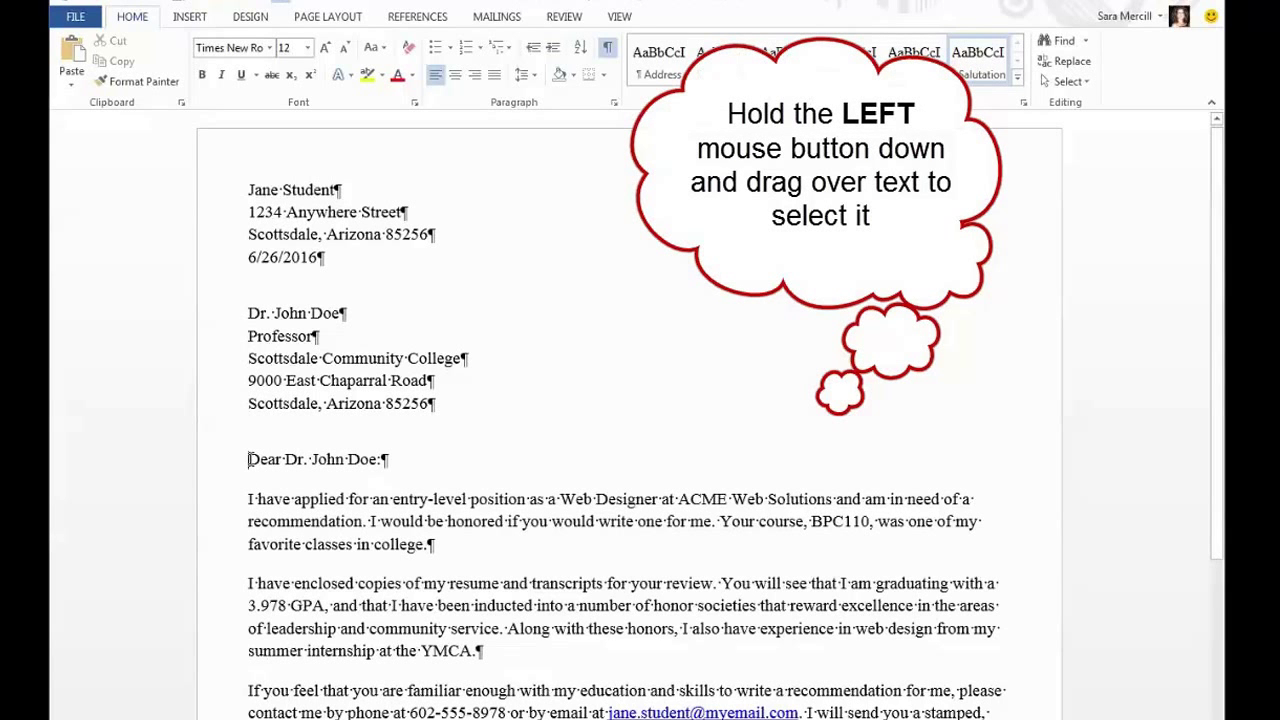
{"action": "left_click_drag", "start_coordinate": [249, 459], "coordinate": [378, 459]}
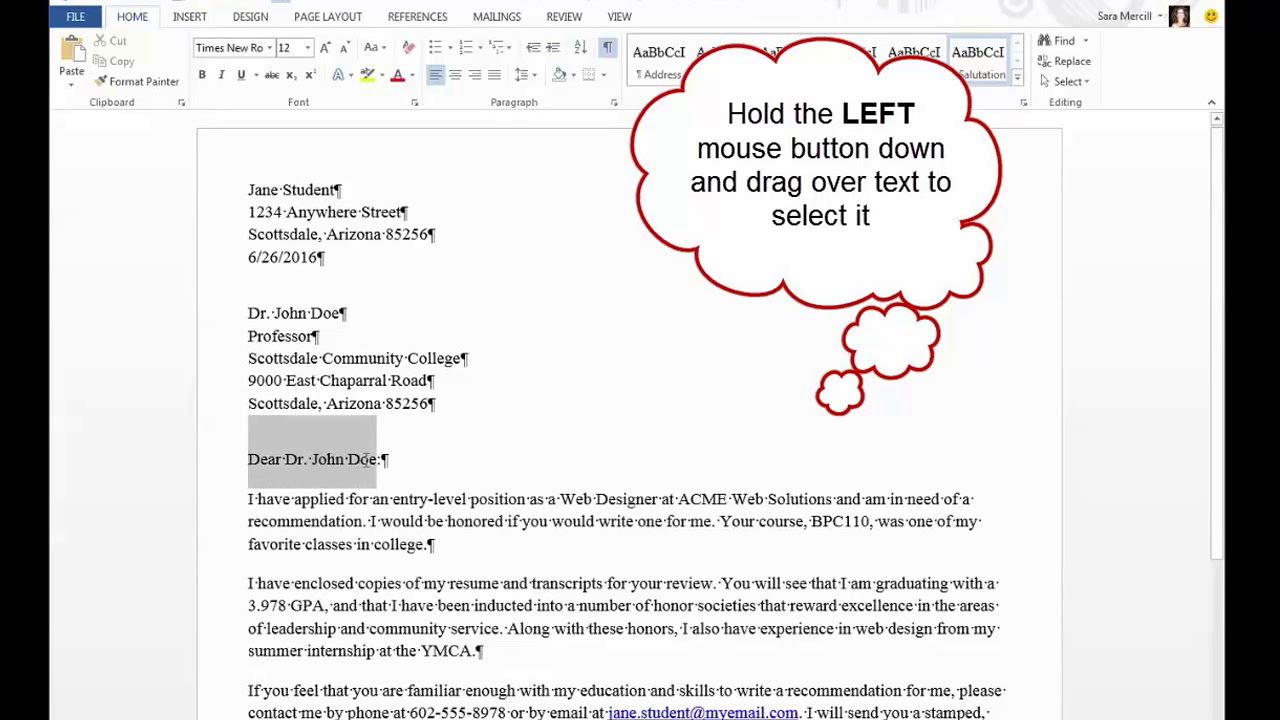
{"action": "left_click_drag", "start_coordinate": [376, 459], "coordinate": [281, 459]}
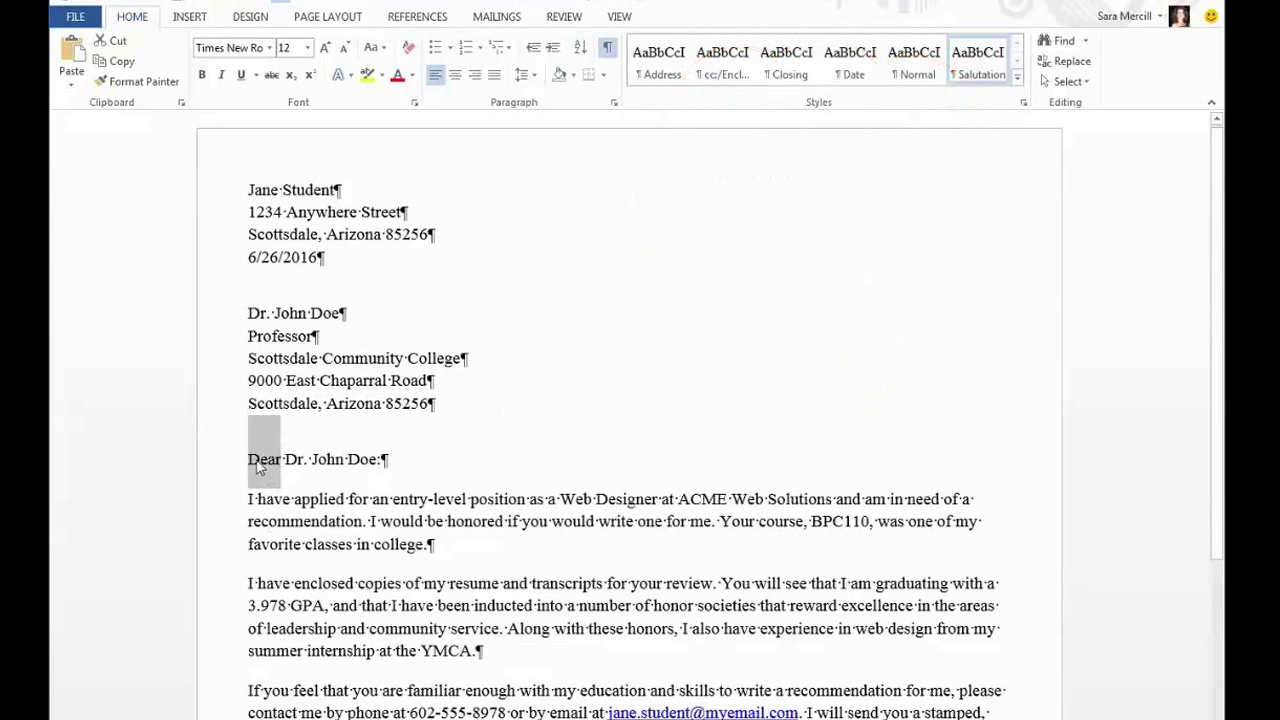
Step: Select the word "Dear" with its following space, then select the entire salutation paragraph
{"action": "left_click", "coordinate": [252, 466]}
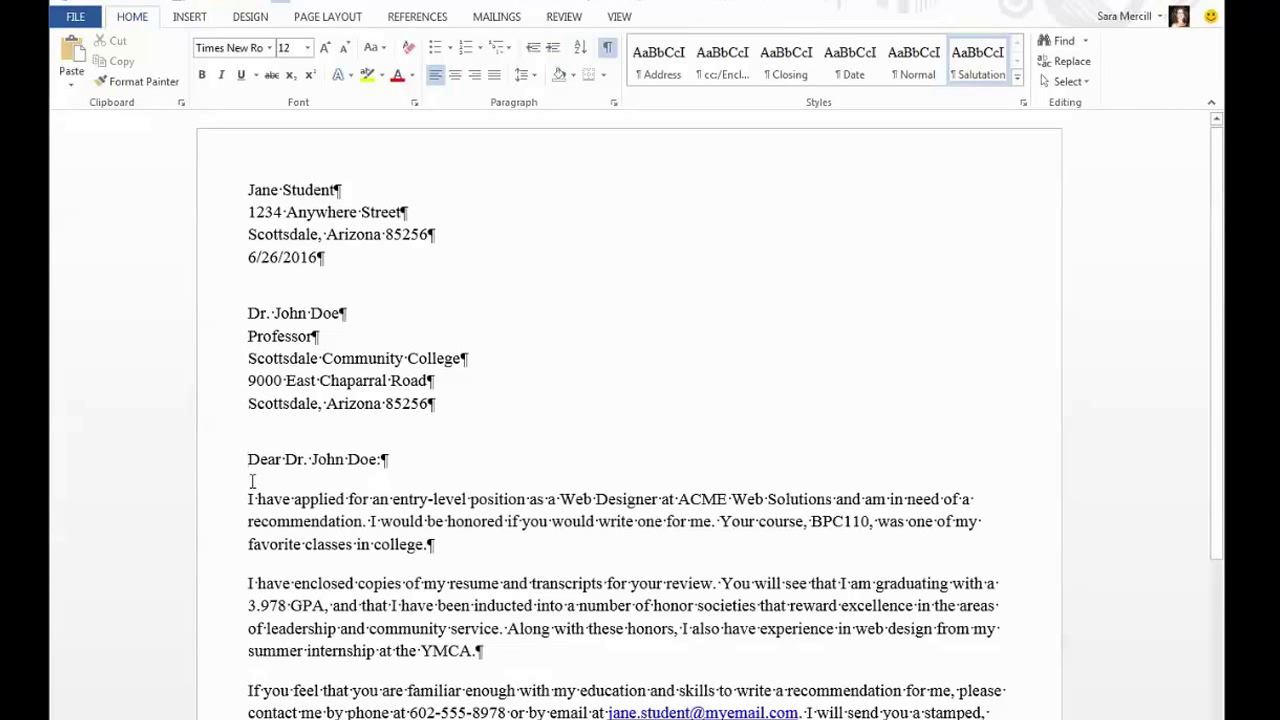
{"action": "double_click", "coordinate": [260, 460]}
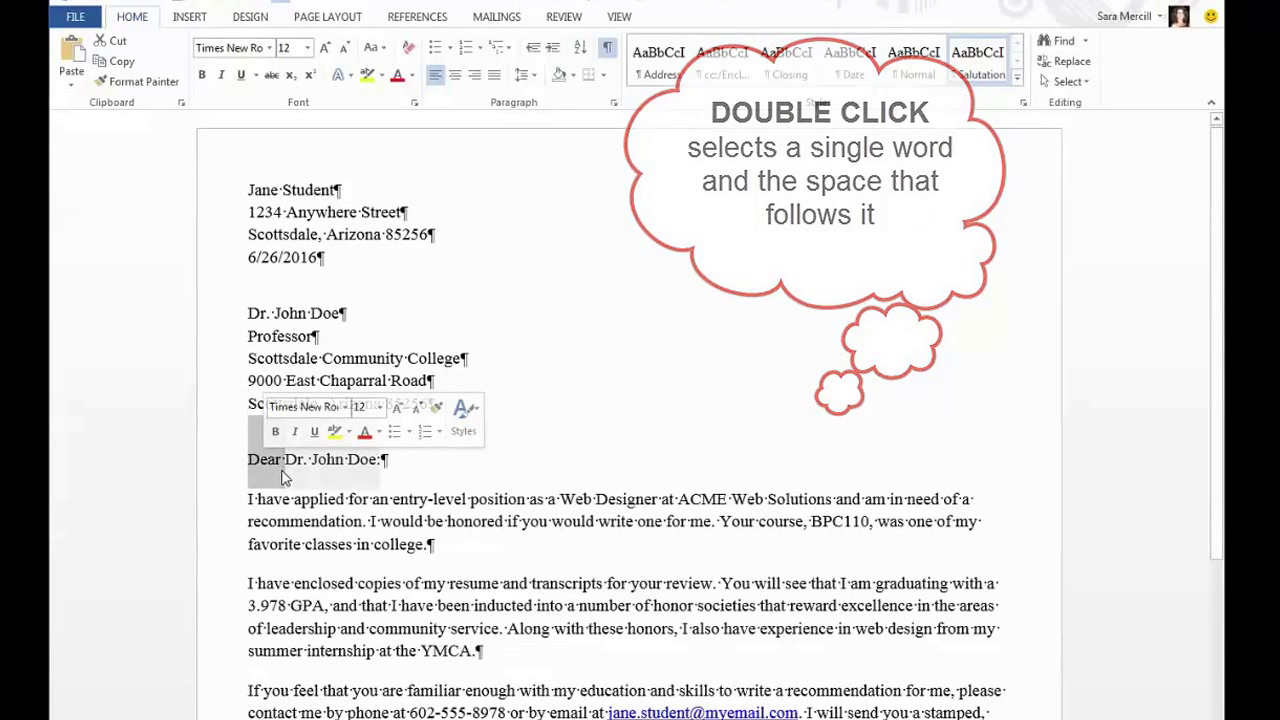
{"action": "triple_click", "coordinate": [264, 475]}
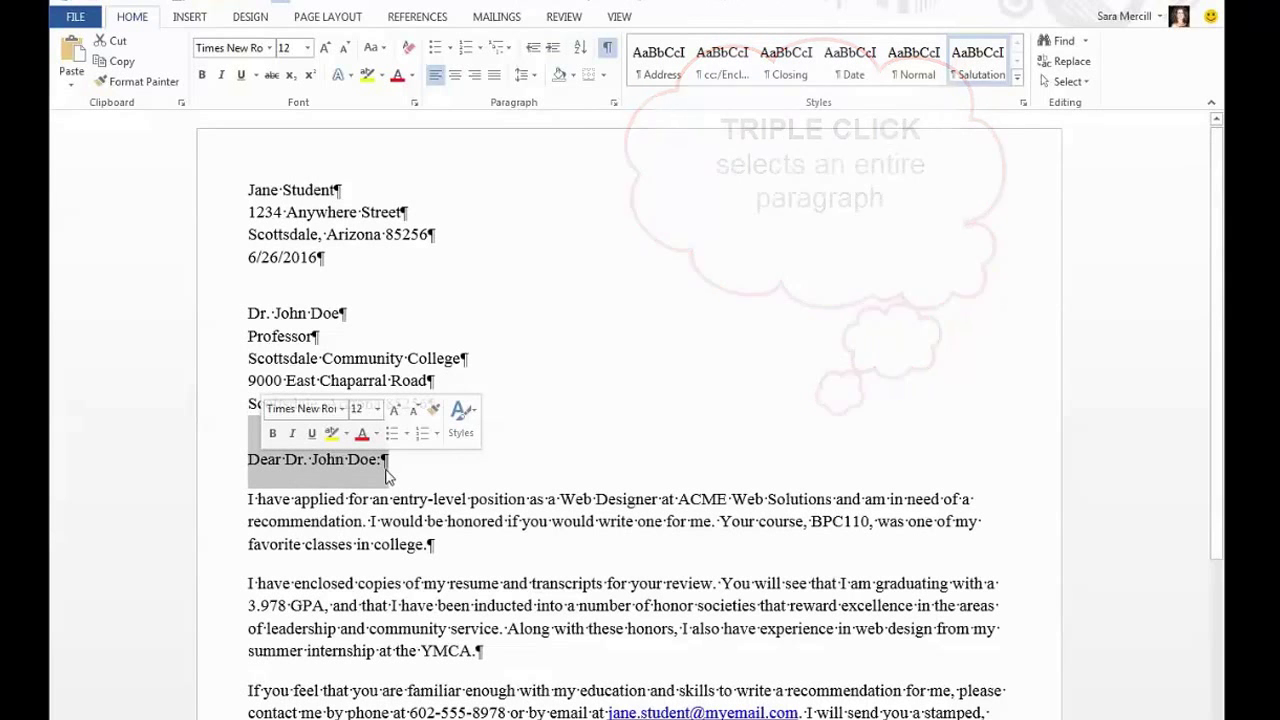
Step: Select "Dear Dr." one character at a time from the start of the salutation line
{"action": "left_click", "coordinate": [250, 471]}
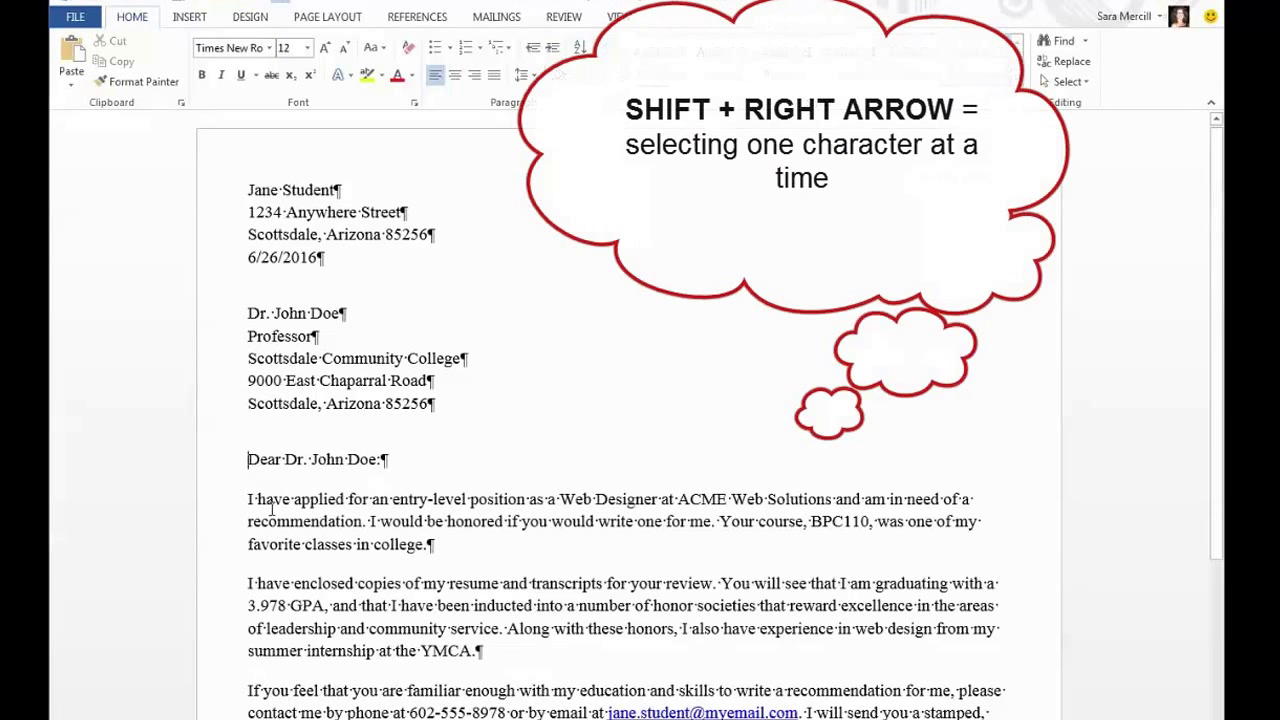
{"action": "key", "text": "shift+Right"}
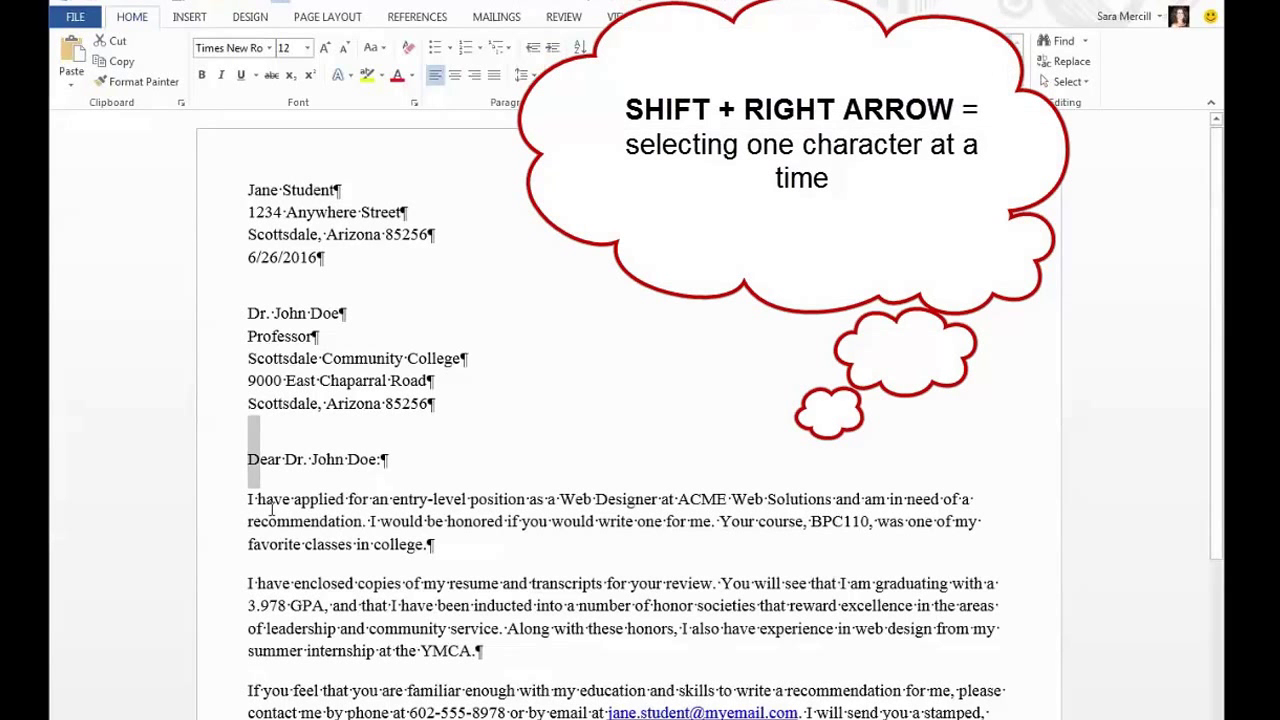
{"action": "key", "text": "shift+Right"}
{"action": "key", "text": "shift+Right"}
{"action": "key", "text": "shift+Right"}
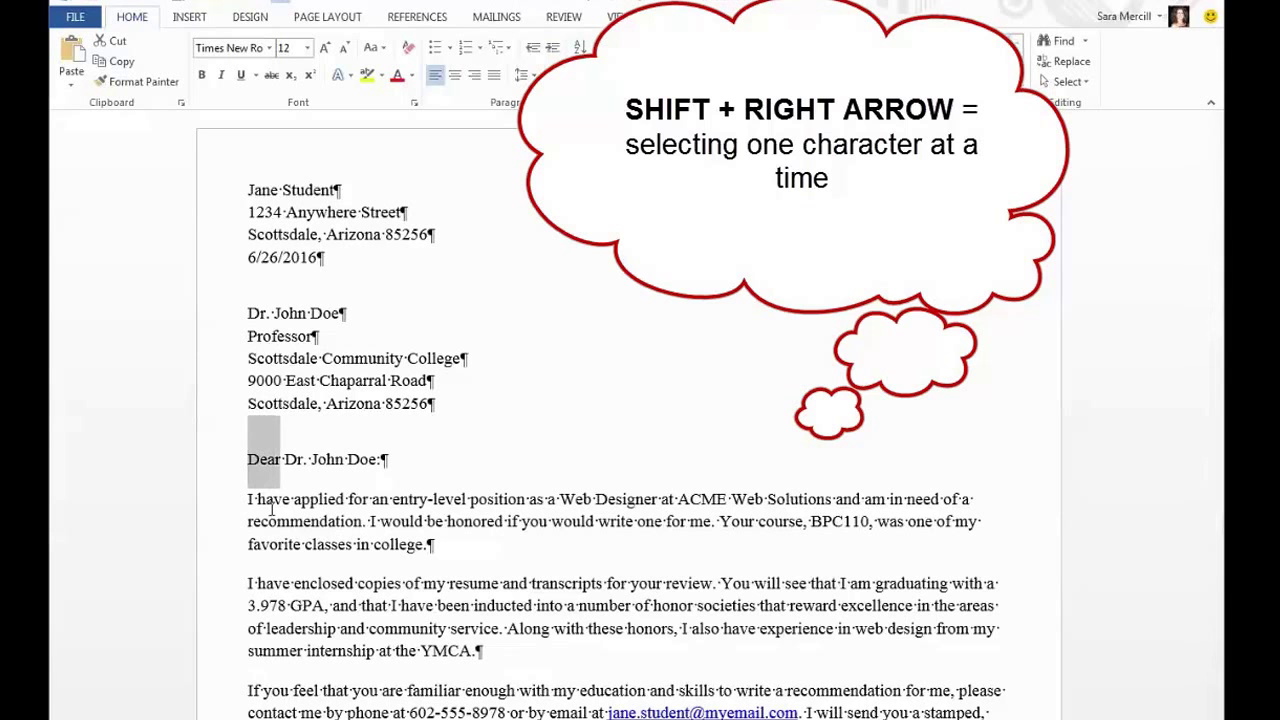
{"action": "key", "text": "shift+Right"}
{"action": "key", "text": "shift+Right"}
{"action": "key", "text": "shift+Right"}
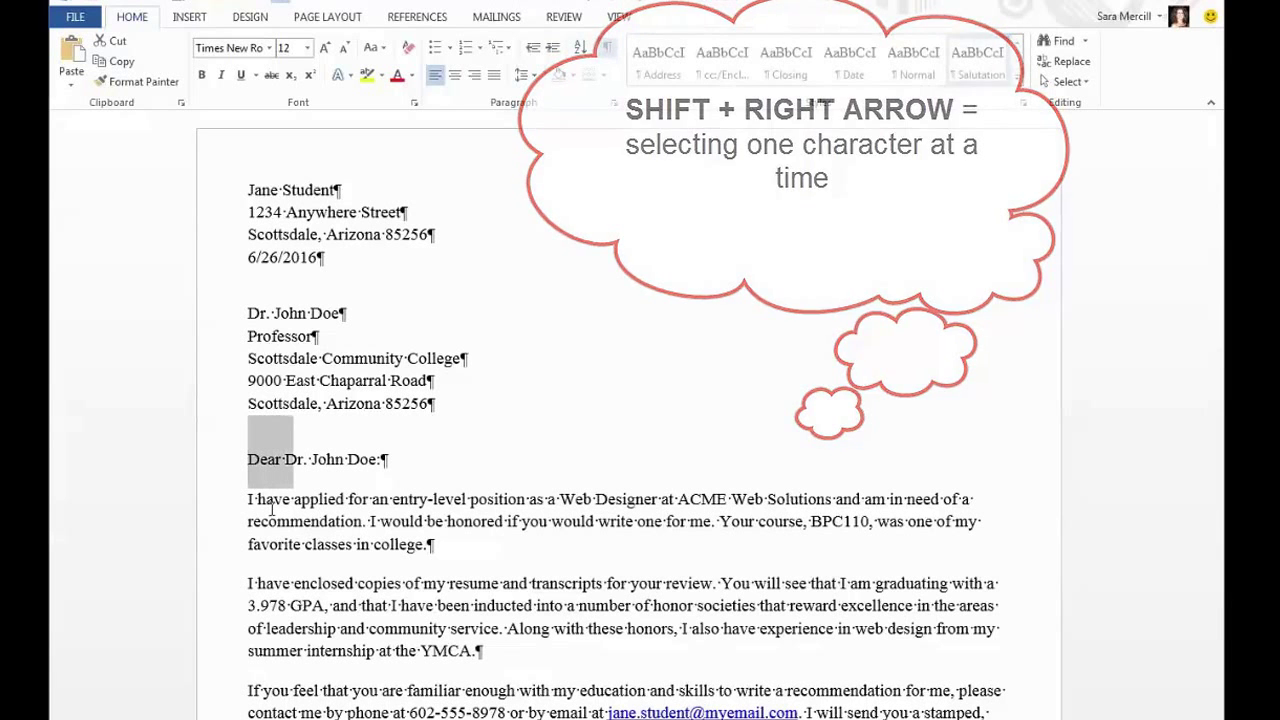
{"action": "key", "text": "shift+Right"}
{"action": "key", "text": "shift+Right"}
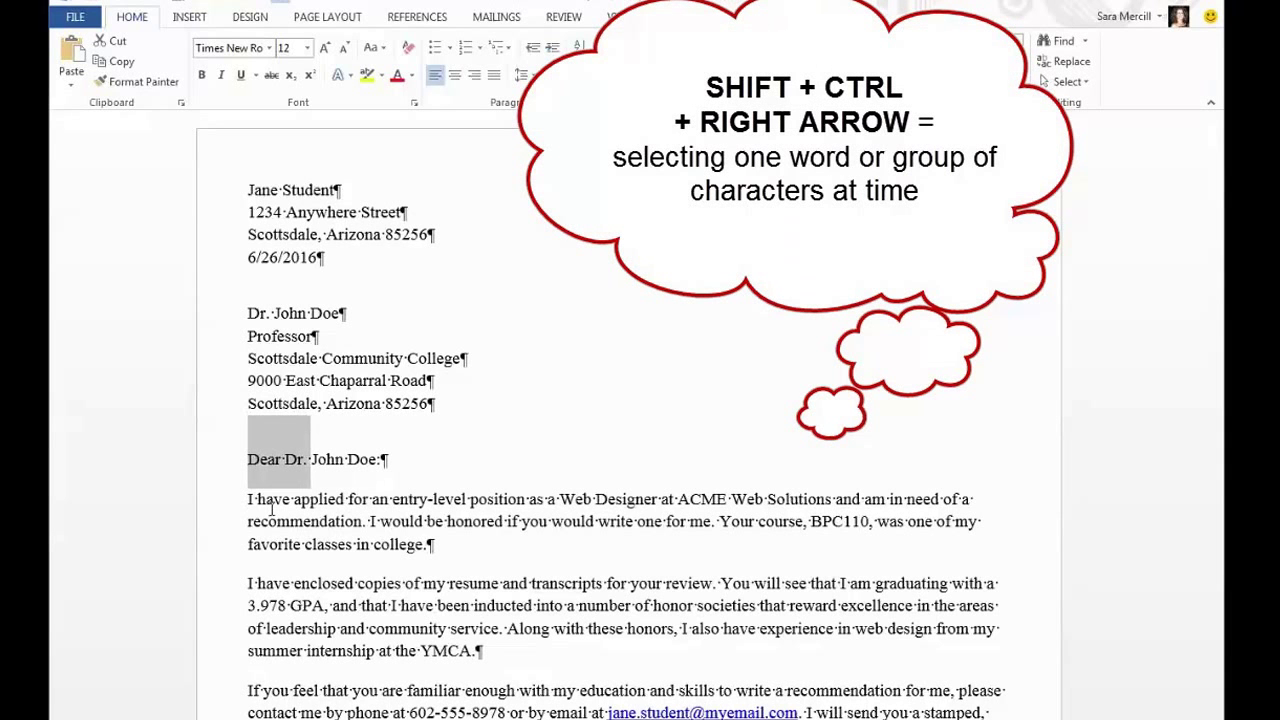
Step: Extend the selection word by word through the rest of the salutation to "I have applied" in the first body paragraph
{"action": "key", "text": "ctrl+shift+Right"}
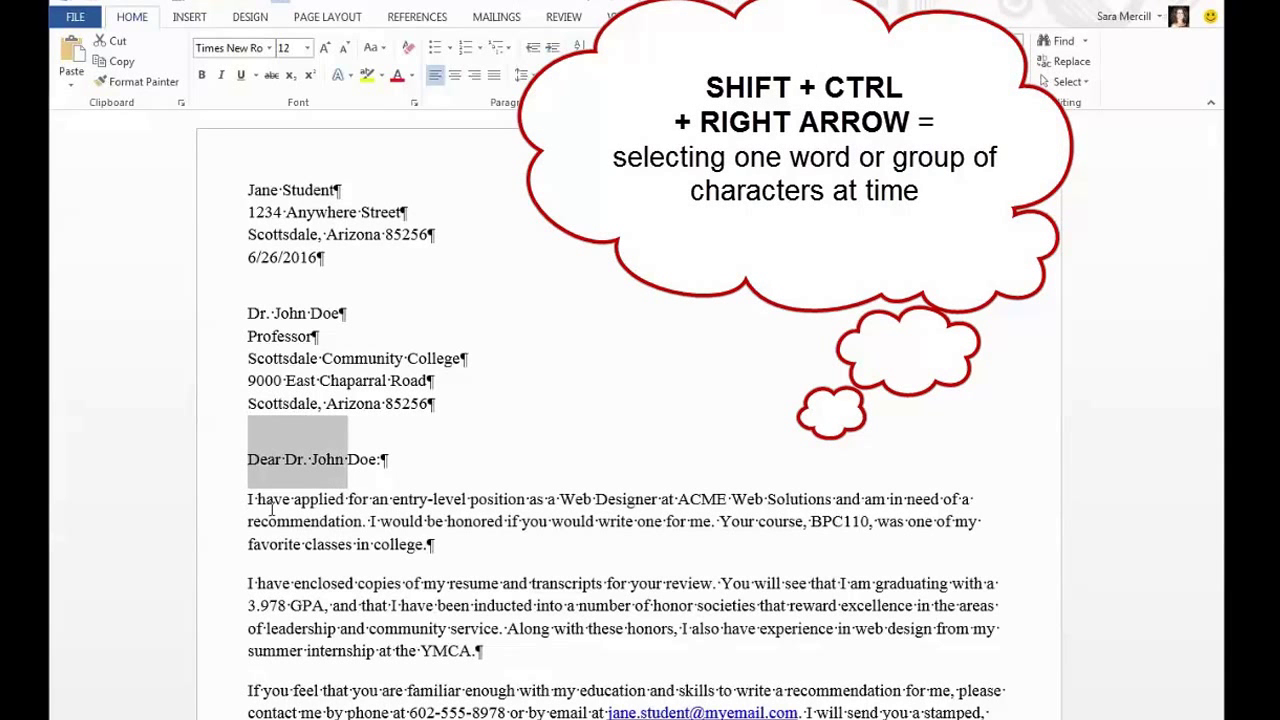
{"action": "key", "text": "ctrl+shift+Right"}
{"action": "key", "text": "ctrl+shift+Right"}
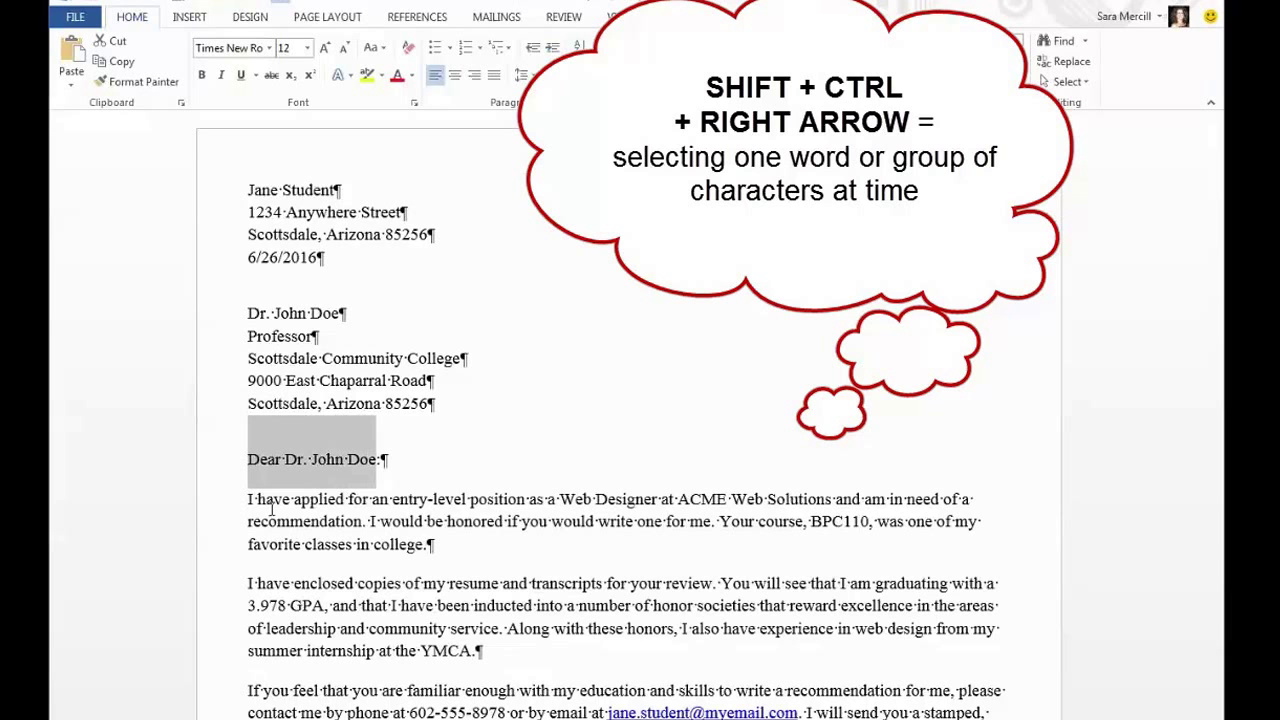
{"action": "key", "text": "ctrl+shift+Right"}
{"action": "key", "text": "ctrl+shift+Right"}
{"action": "key", "text": "ctrl+shift+Right"}
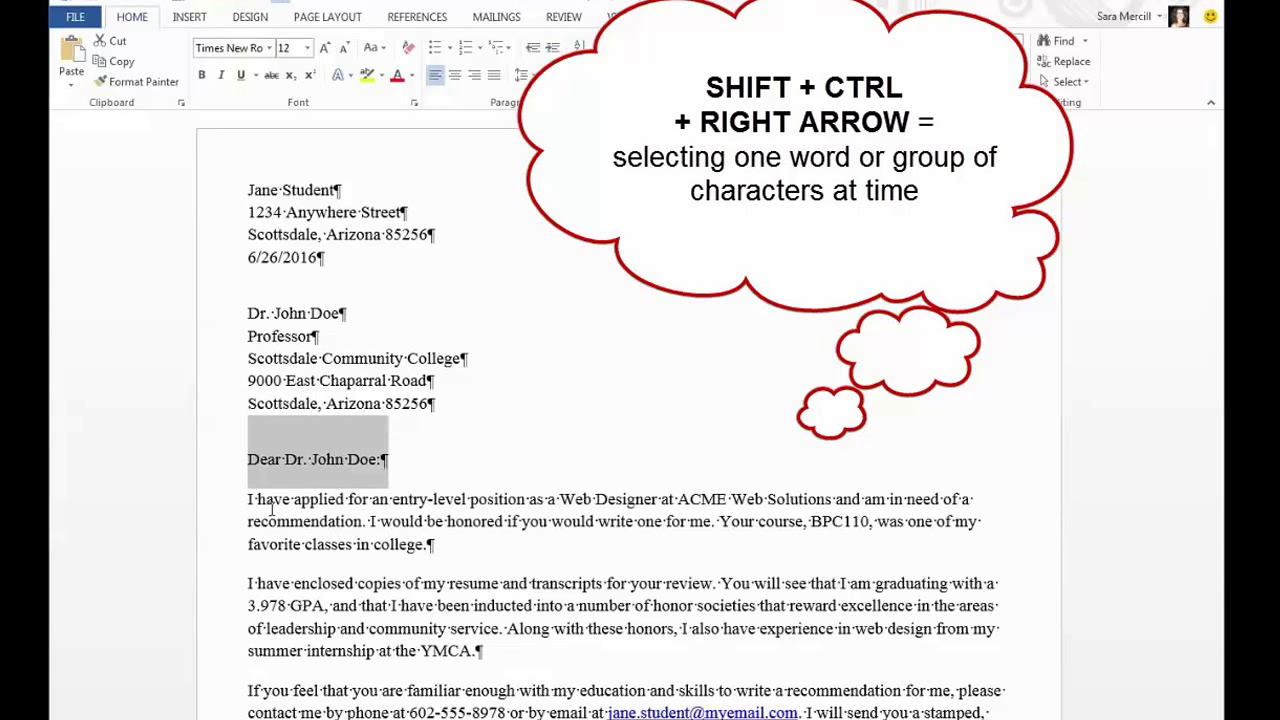
{"action": "key", "text": "ctrl+shift+Right"}
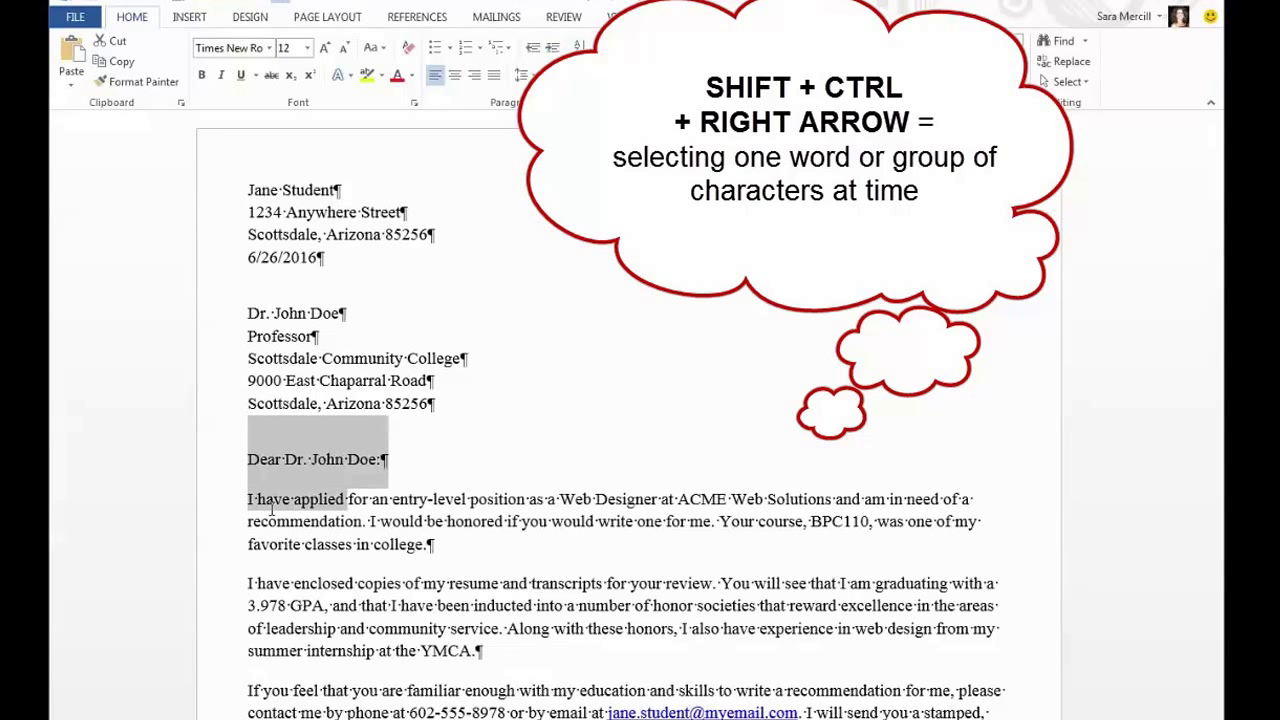
Step: Place the cursor at the start of the salutation and move it word by word into the first body paragraph
{"action": "left_click", "coordinate": [250, 462]}
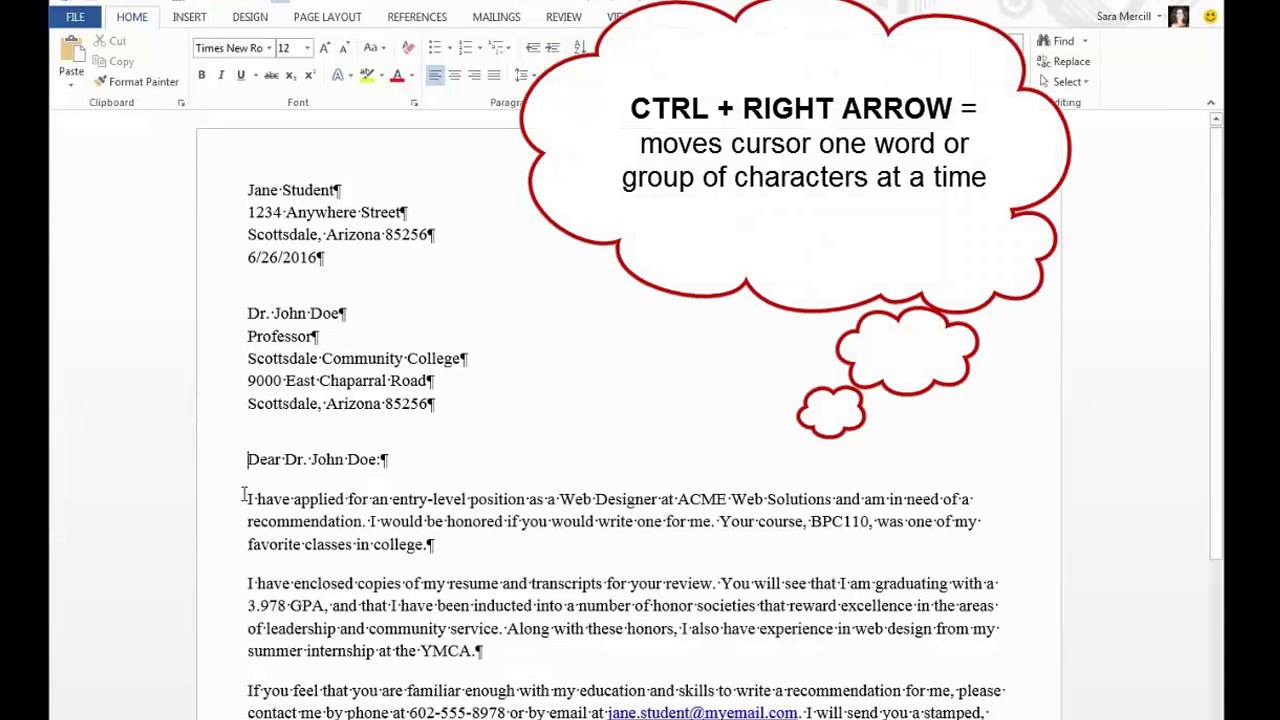
{"action": "key", "text": "ctrl+Right"}
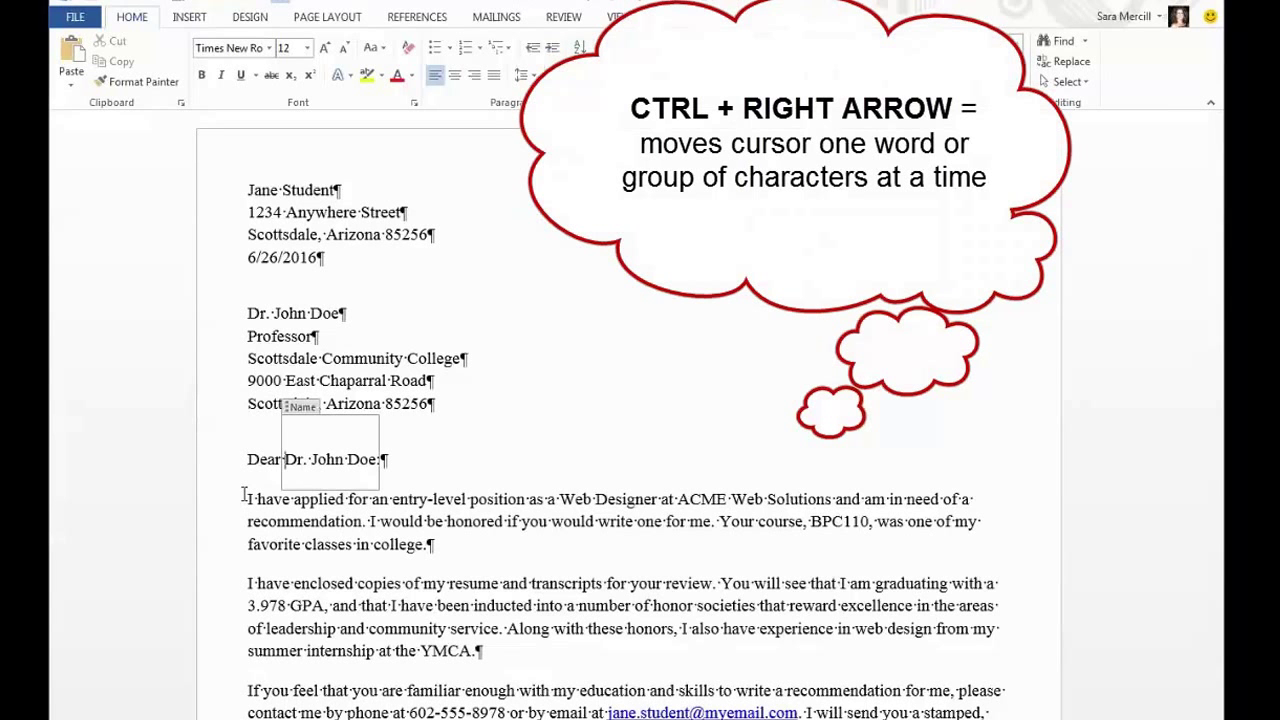
{"action": "key", "text": "ctrl+Right"}
{"action": "key", "text": "ctrl+Right"}
{"action": "key", "text": "ctrl+Right"}
{"action": "key", "text": "ctrl+Right"}
{"action": "key", "text": "ctrl+Right"}
{"action": "key", "text": "ctrl+Right"}
{"action": "key", "text": "ctrl+Right"}
{"action": "key", "text": "ctrl+Right"}
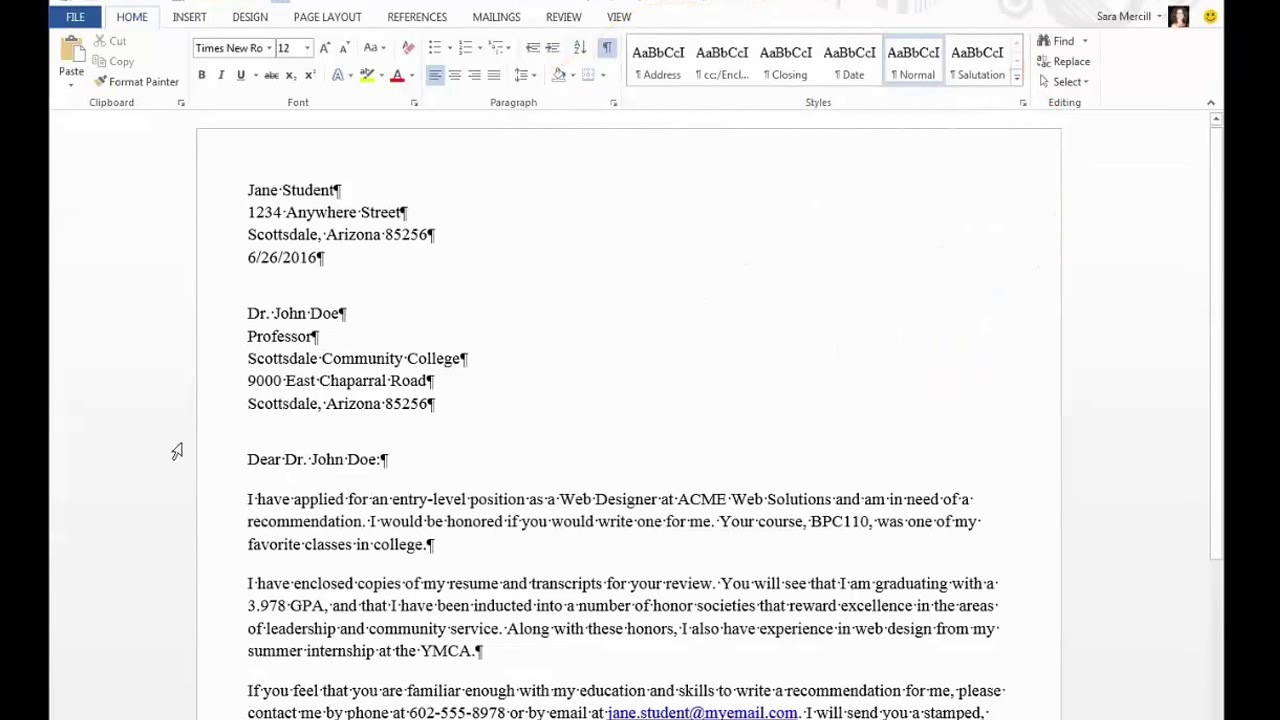
Step: Select the salutation together with the whole first body paragraph, then clear the selection
{"action": "left_click", "coordinate": [249, 462]}
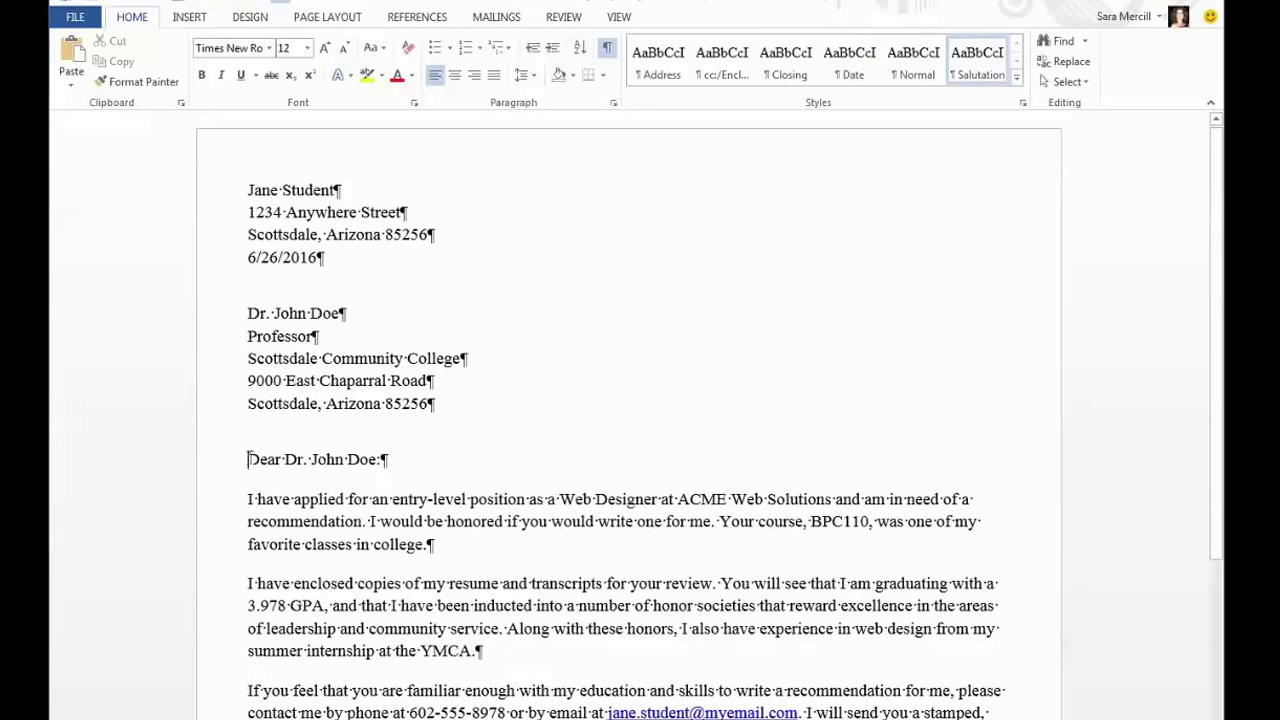
{"action": "left_click_drag", "start_coordinate": [249, 460], "coordinate": [444, 546]}
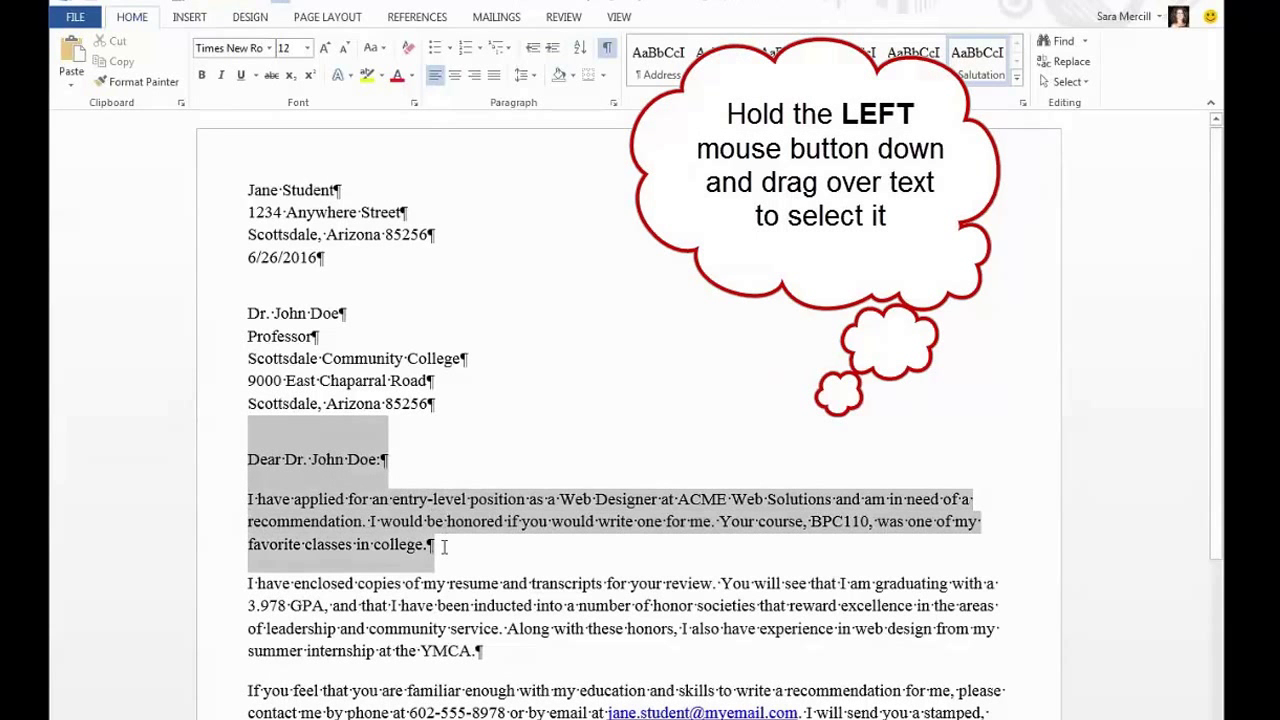
{"action": "left_click", "coordinate": [316, 586]}
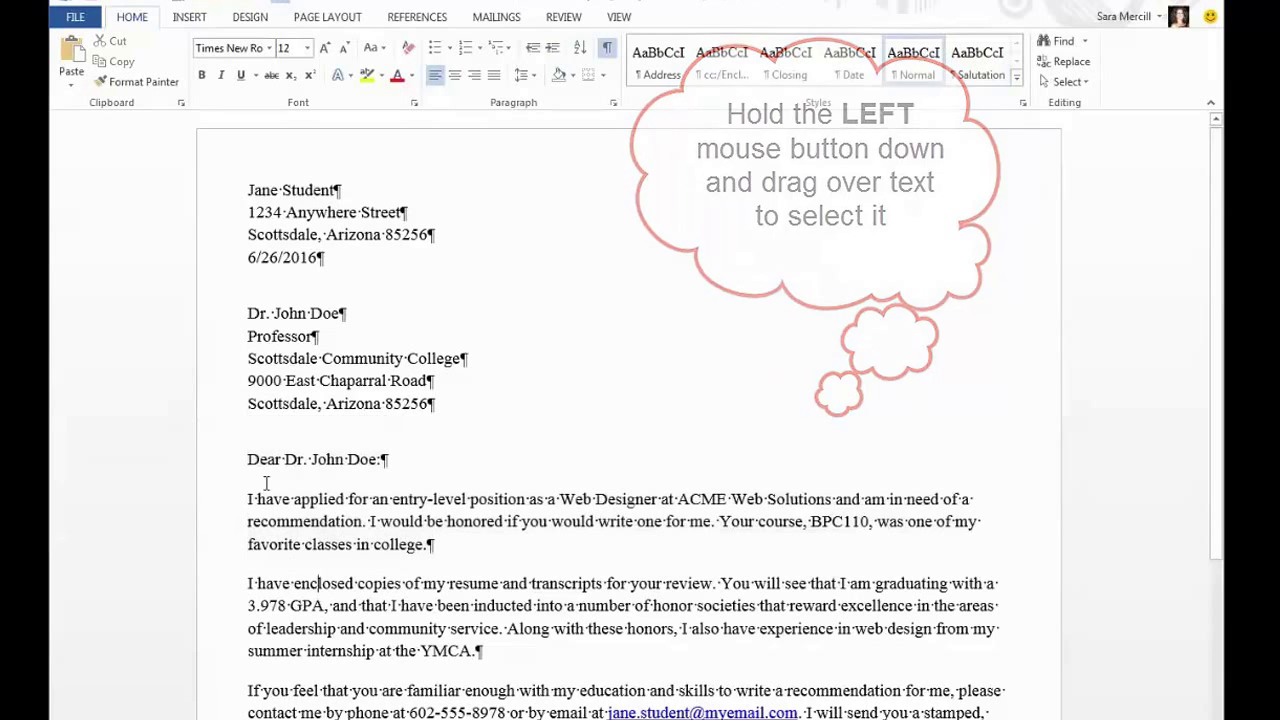
Step: Select "Dear" as a single word, expand to the whole salutation paragraph, and return the cursor to the line's start
{"action": "double_click", "coordinate": [257, 459]}
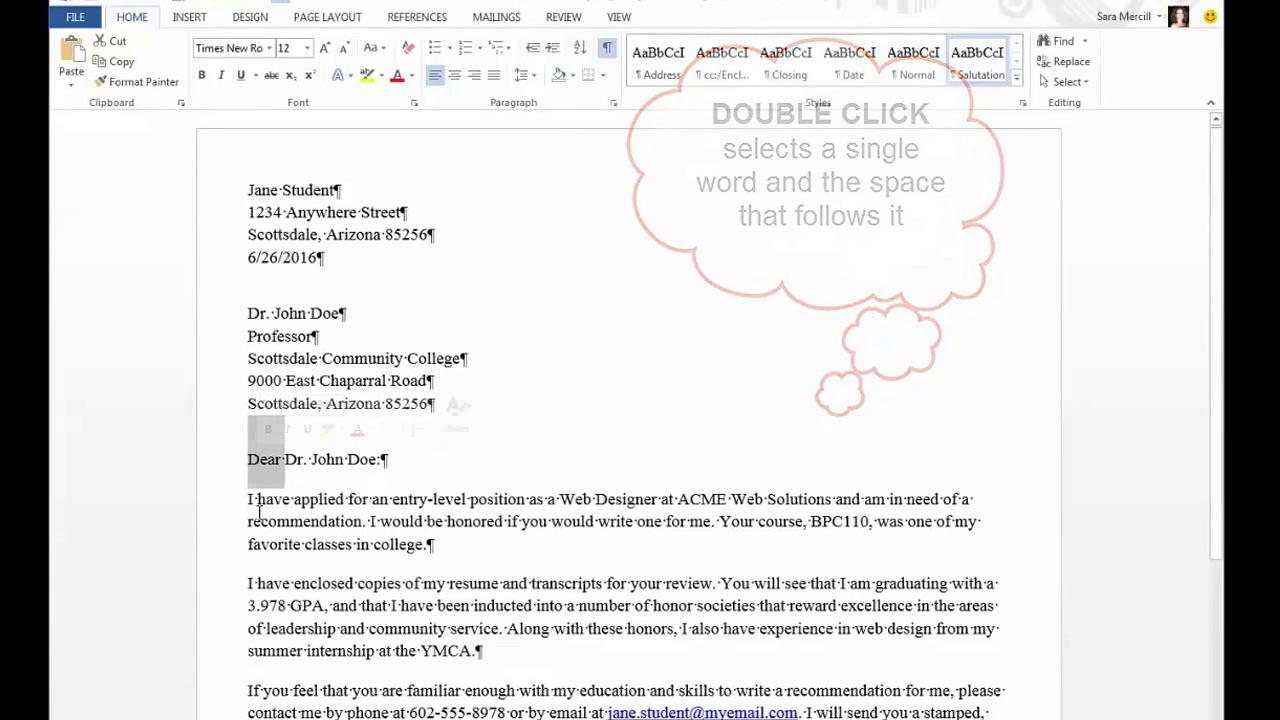
{"action": "triple_click", "coordinate": [267, 461]}
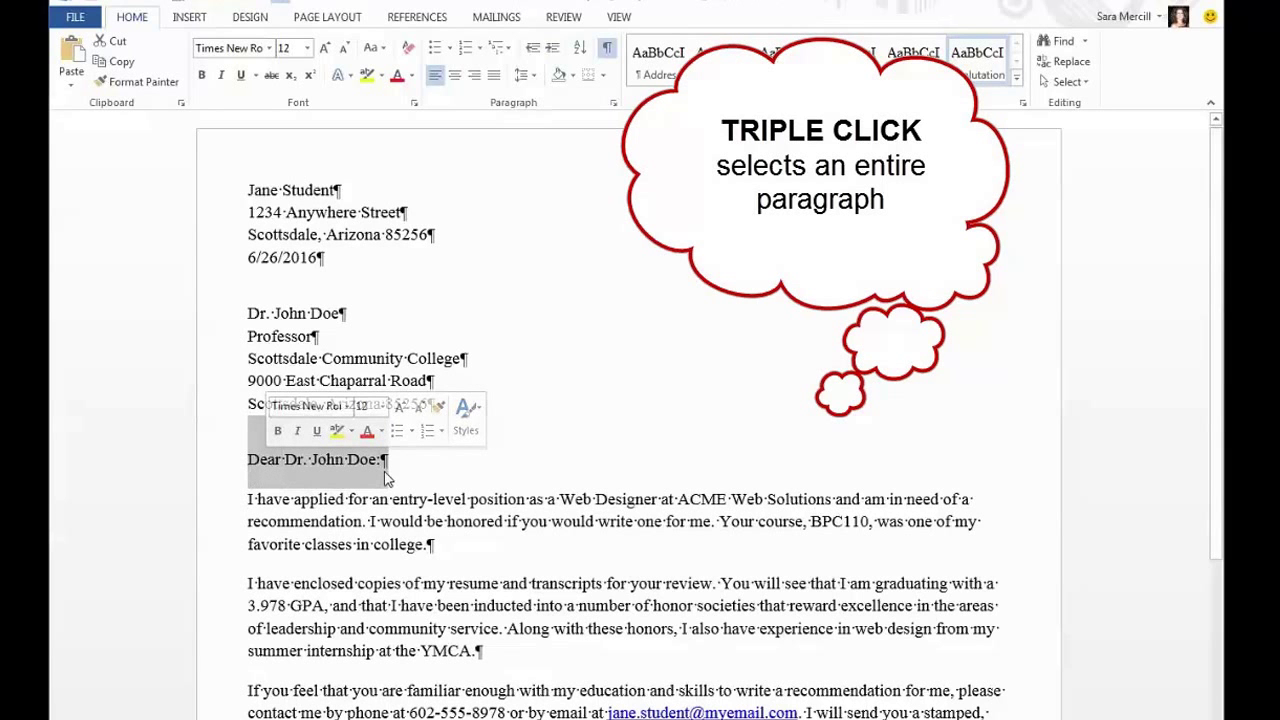
{"action": "left_click", "coordinate": [251, 484]}
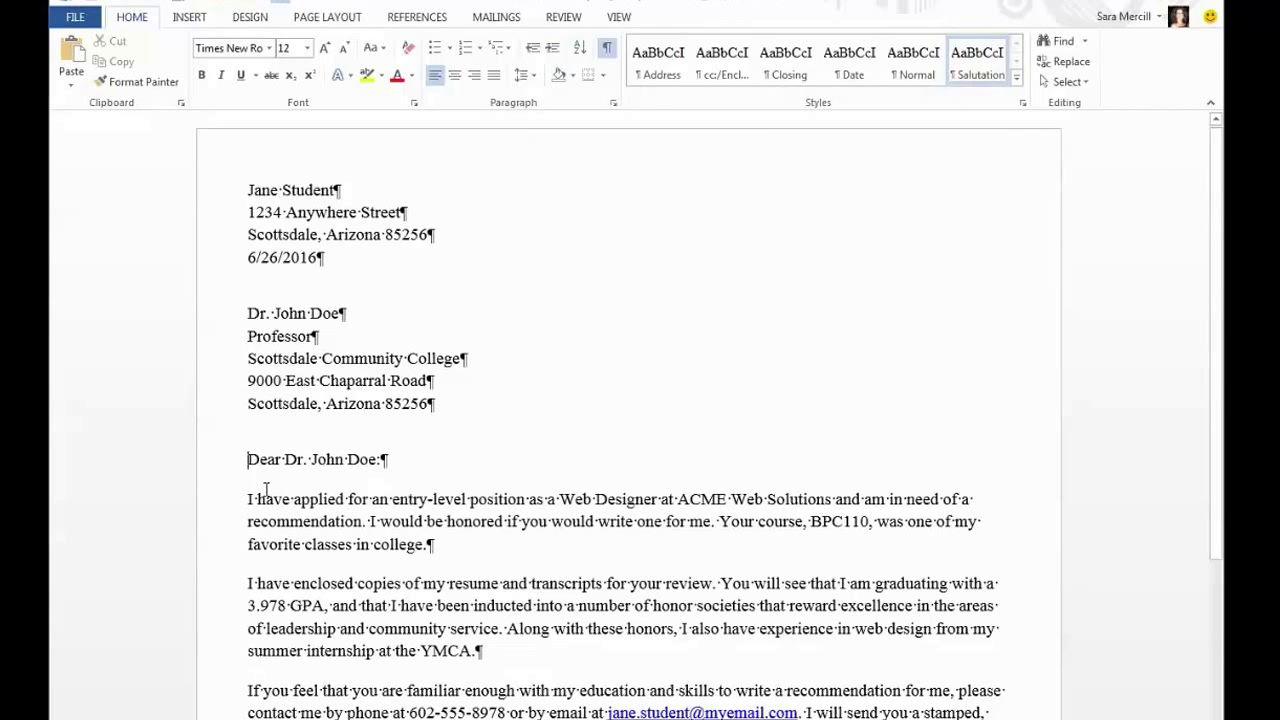